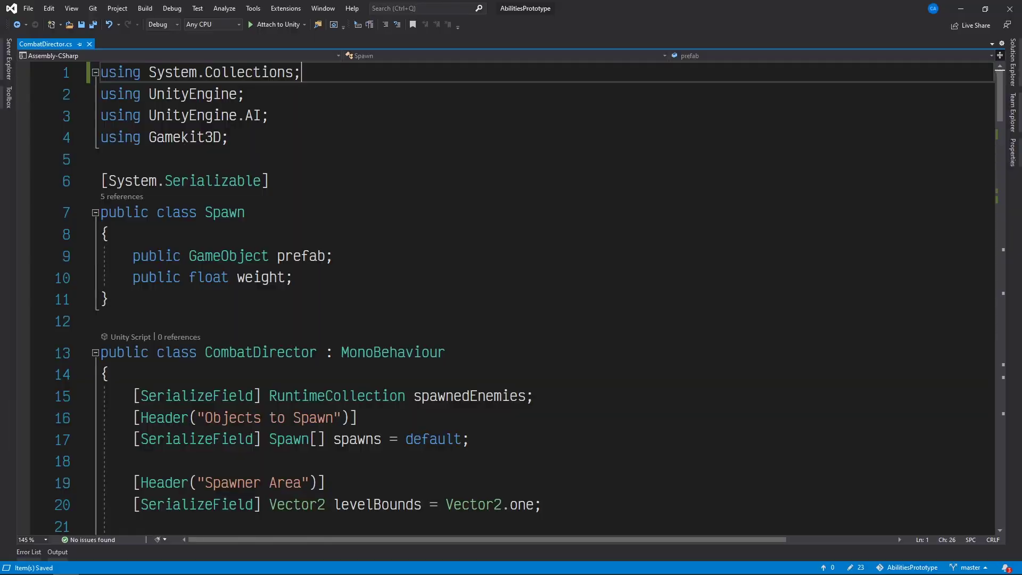
scroll(511, 295, "down", 4)
scroll(511, 296, "down", 4)
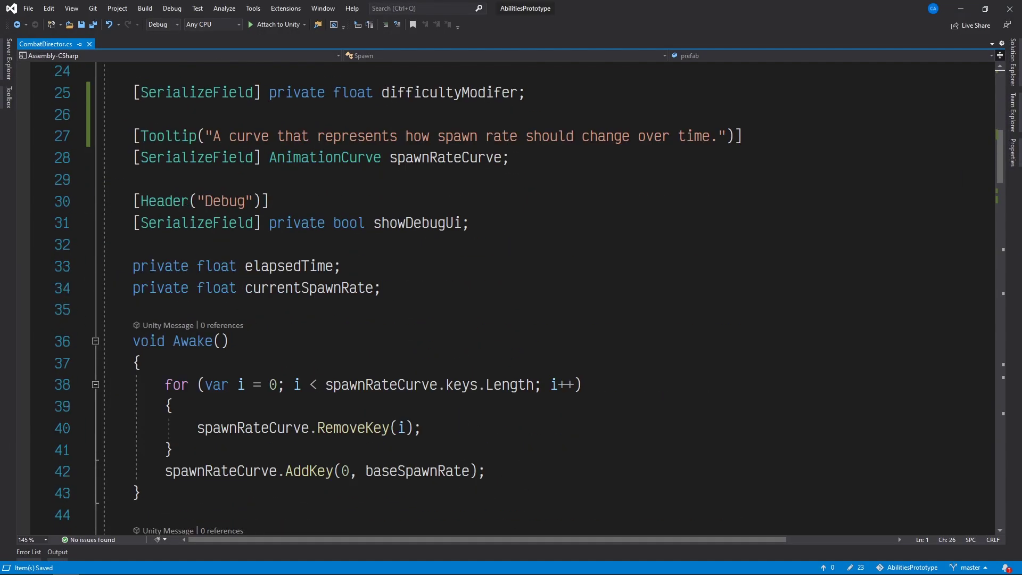
scroll(511, 295, "down", 3)
scroll(511, 296, "down", 1)
scroll(511, 296, "down", 2)
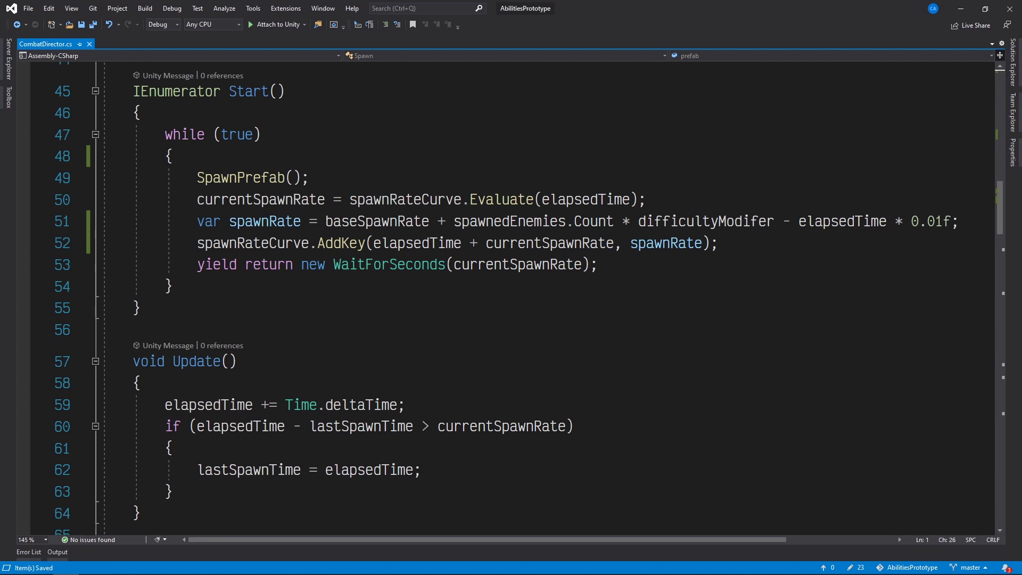
Select part of the spawnRateCurve.AddKey line (line 52) in Start()
left_click_drag(695, 242, 189, 243)
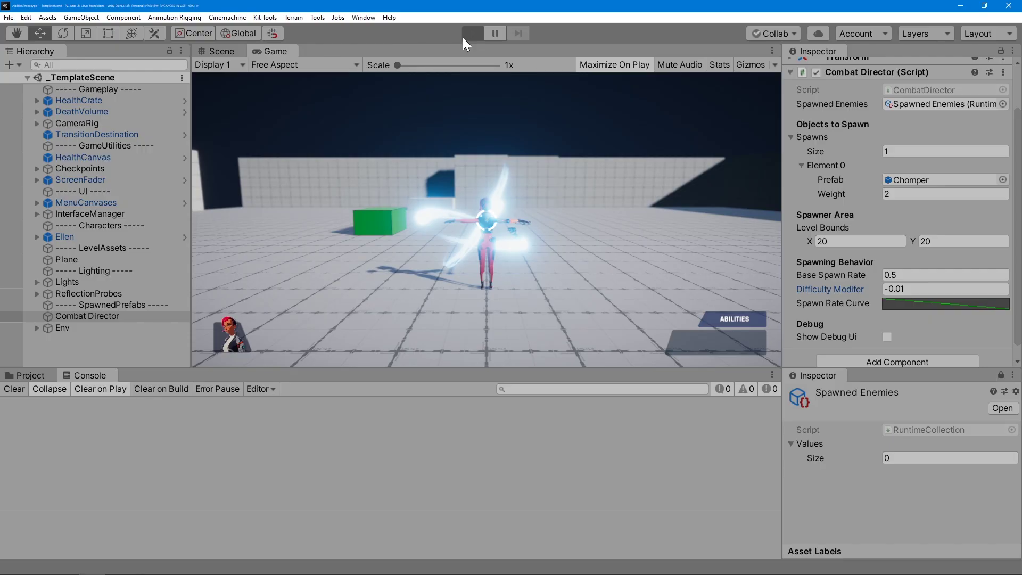
Start the Unity game with the toolbar Play button
left_click(463, 35)
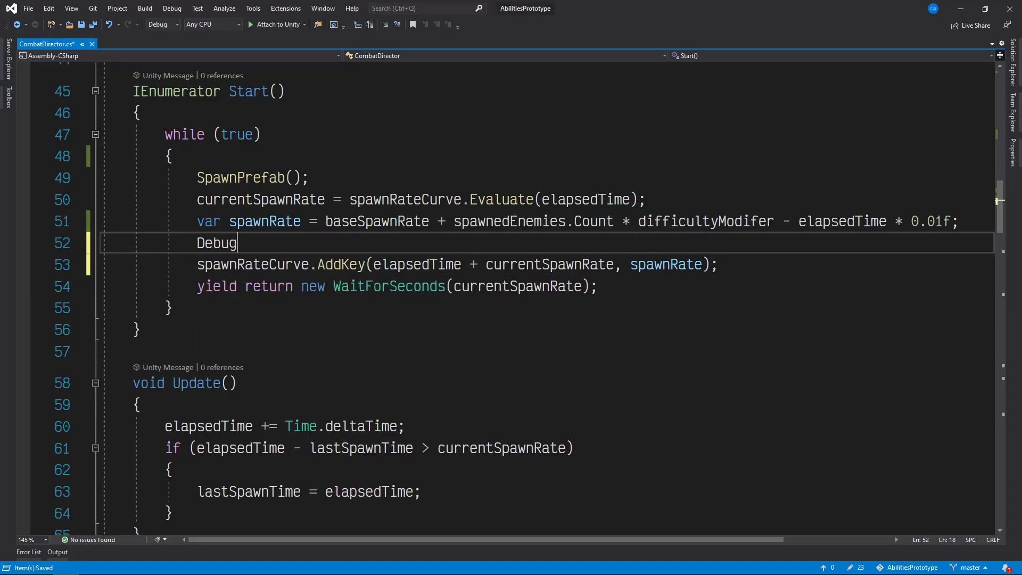
type(".Log($\"Base Spawn Rate: {baseSpawnRate}\");")
Add new lines for the enemy count, difficulty modifier and elapsed time Debug.Log statements
key("Return")
type("Debug.Log($\"Spawned Enemy Count: {spawnedEnemies")
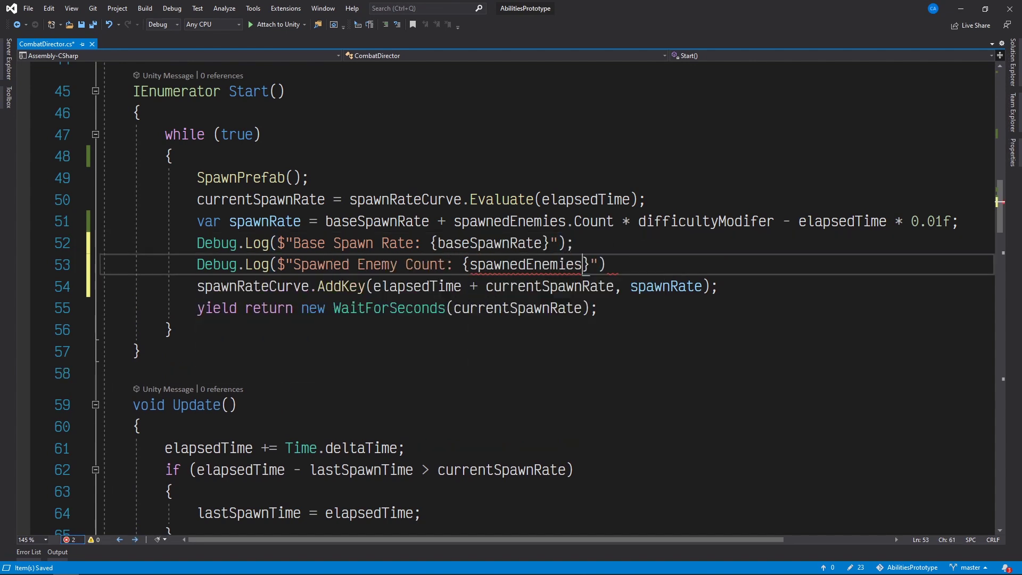
type(".Count}\");")
key("Return")
type("Debug.Log($\"Difficulty Modifier: {difficultyModifer}\");")
key("Return")
type("Debug.Log(")
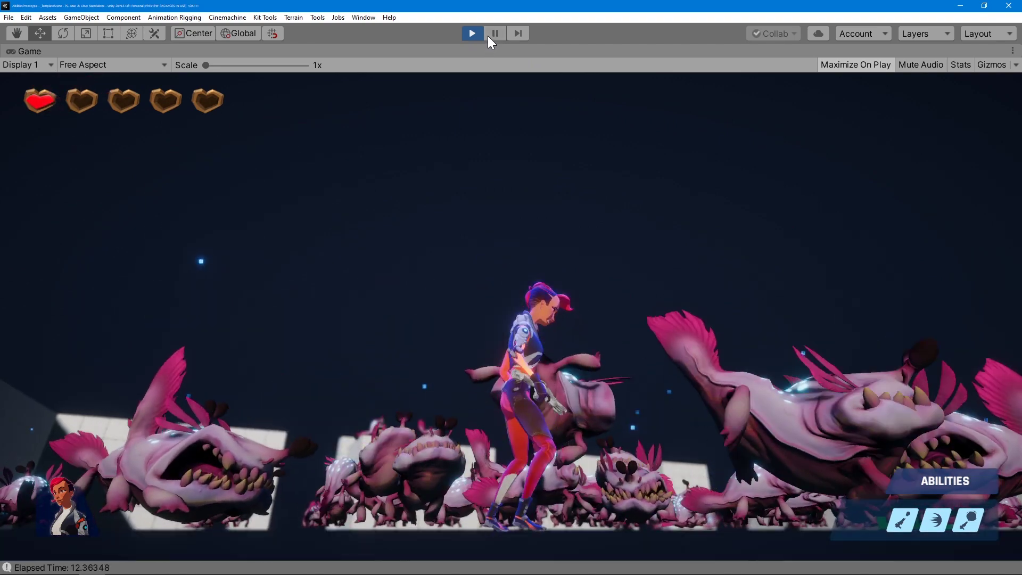
scroll(562, 378, "down", 3)
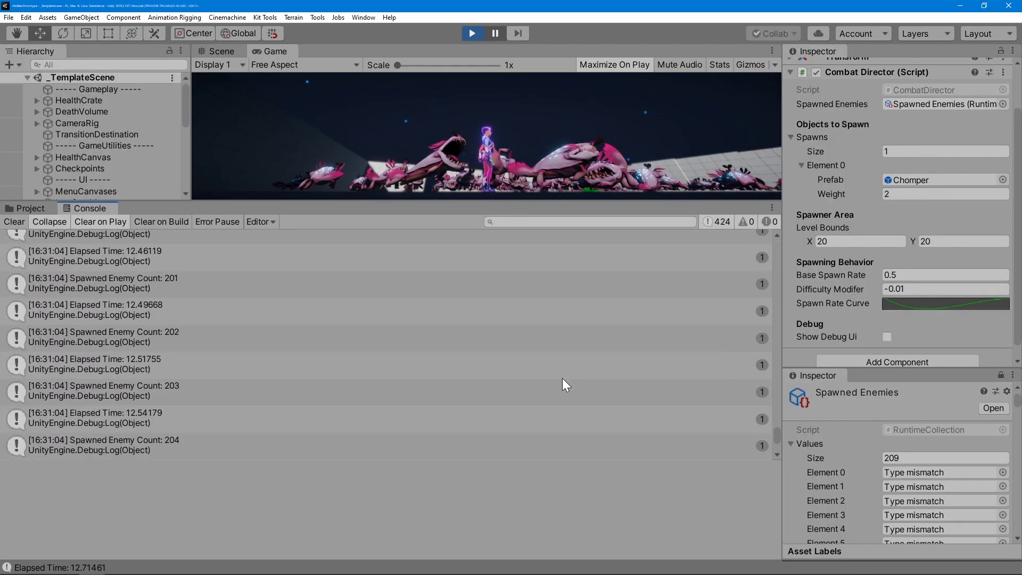
scroll(563, 378, "up", 2)
scroll(562, 378, "up", 2)
scroll(562, 378, "up", 2)
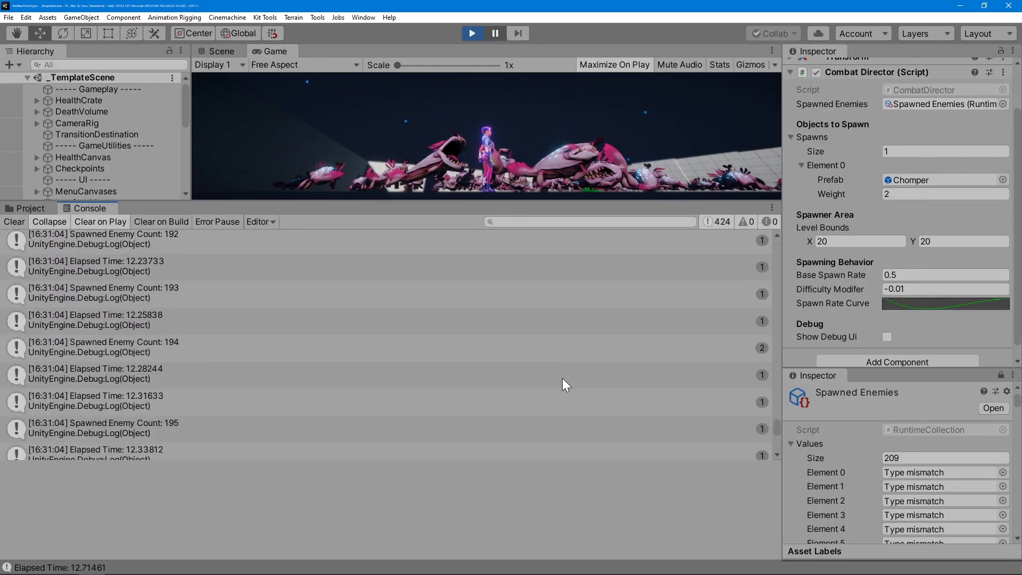
scroll(562, 378, "up", 3)
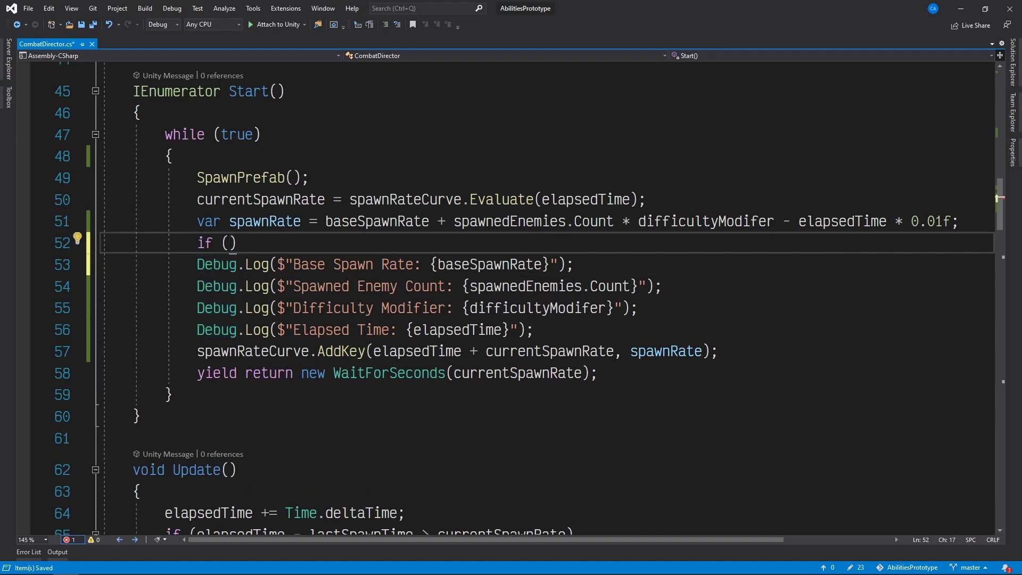
type("spawnRate < 0.5f")
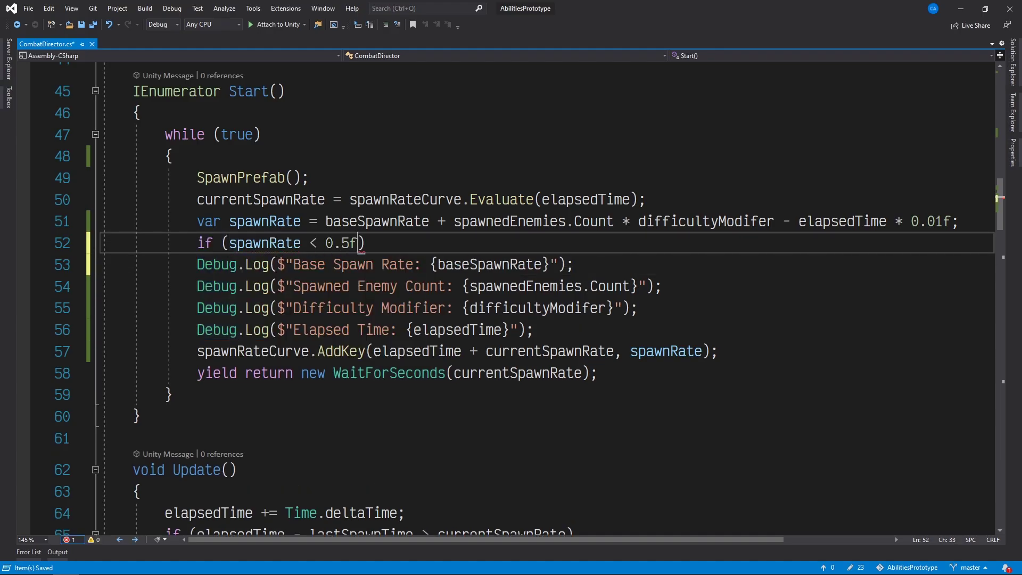
Move the Debug.Log lines inside the if (spawnRate < 0.5f) block and save CombatDirector.cs
key("Delete")
key("BackSpace")
key("BackSpace")
key("BackSpace")
key("shift+Down")
key("shift+Down")
key("shift+Down")
type("{")
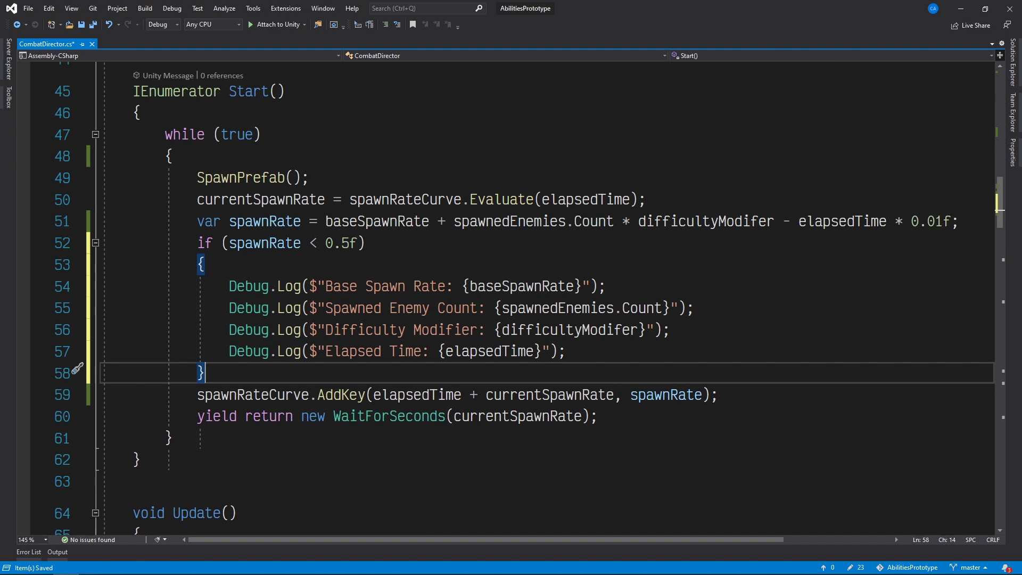
key("ctrl+s")
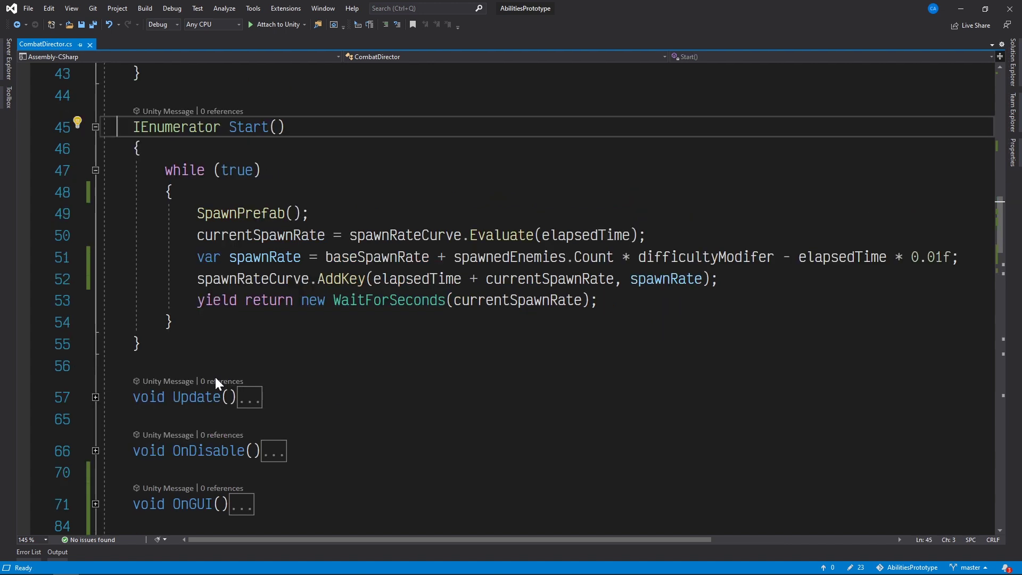
Set a breakpoint on the line 52 AddKey call and attach the debugger to Unity
left_click(23, 277)
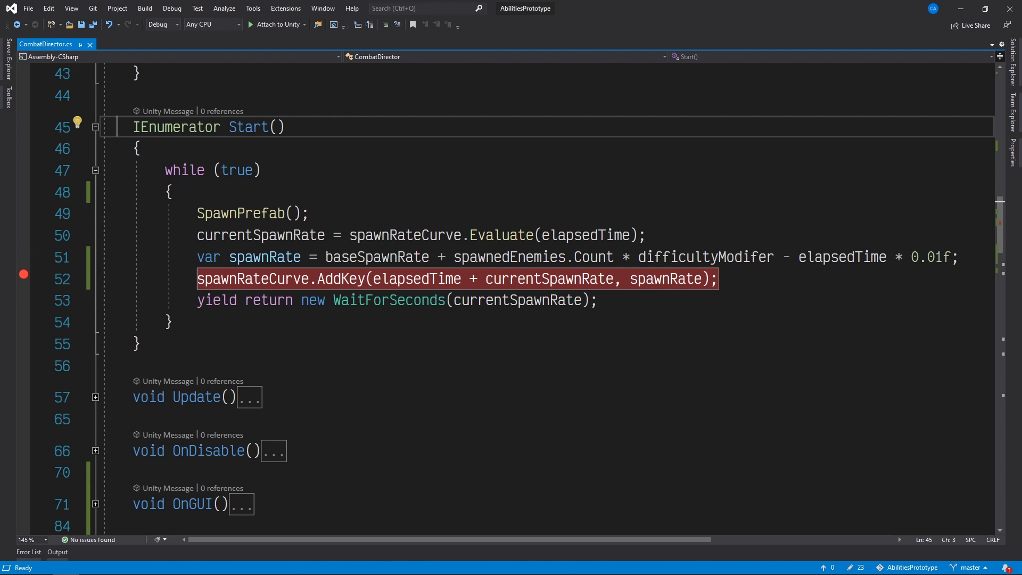
left_click(265, 20)
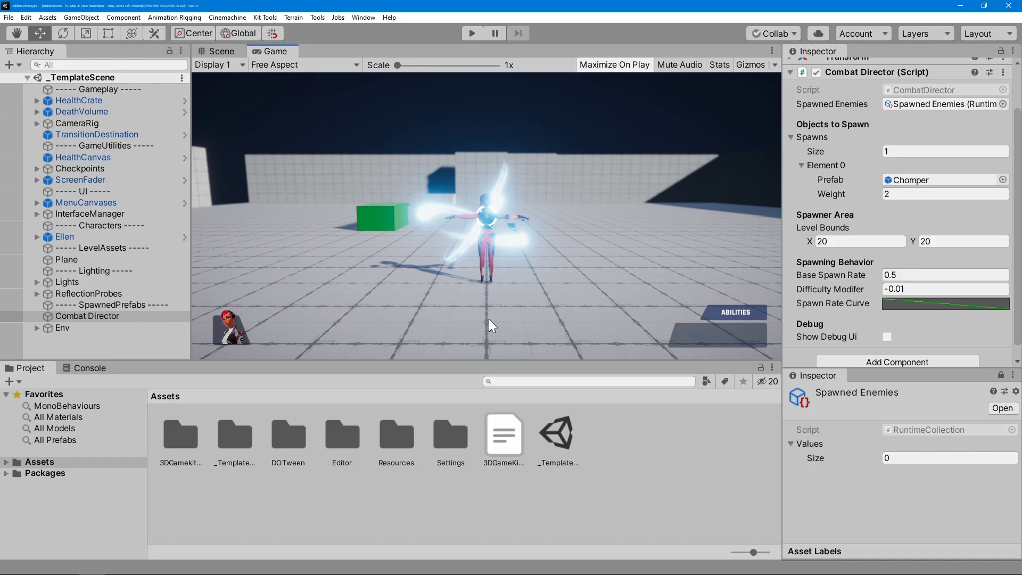
Play the game in Unity so execution breaks at line 52 with spawnRate 0.49
left_click(472, 33)
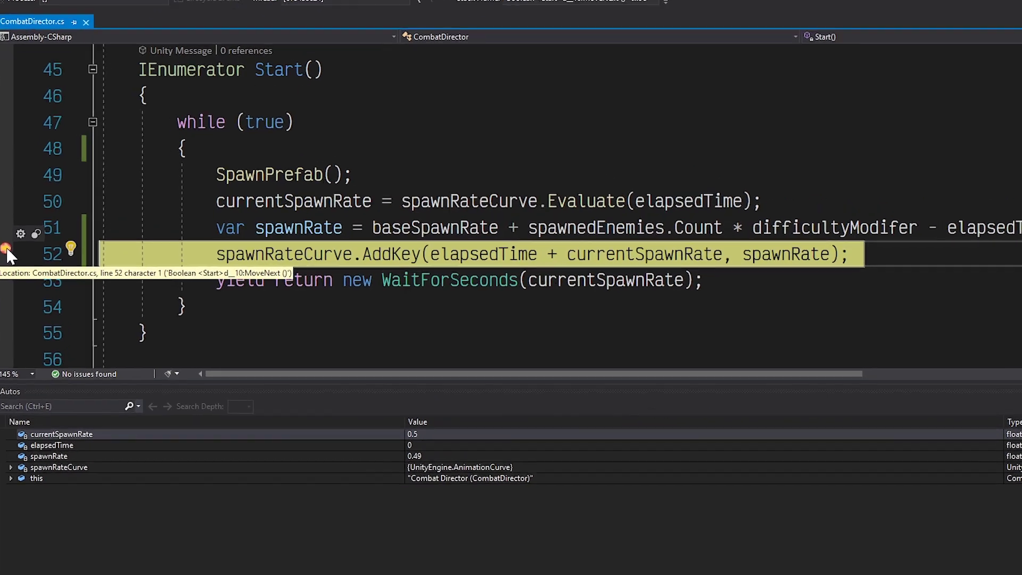
Give the line 52 breakpoint a Conditional Expression, Is true condition: spawnRate < 0.2f
right_click(12, 245)
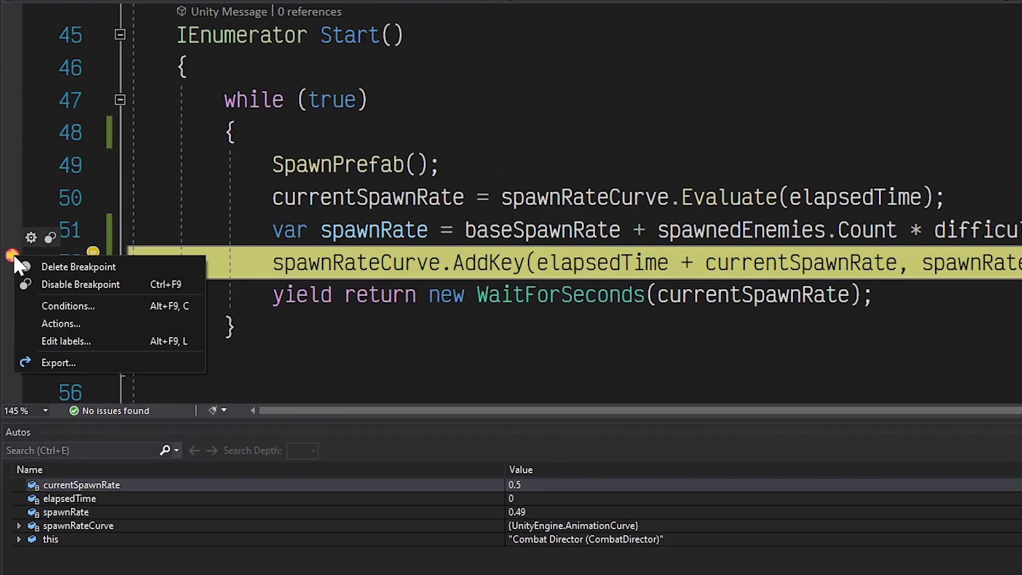
left_click(108, 306)
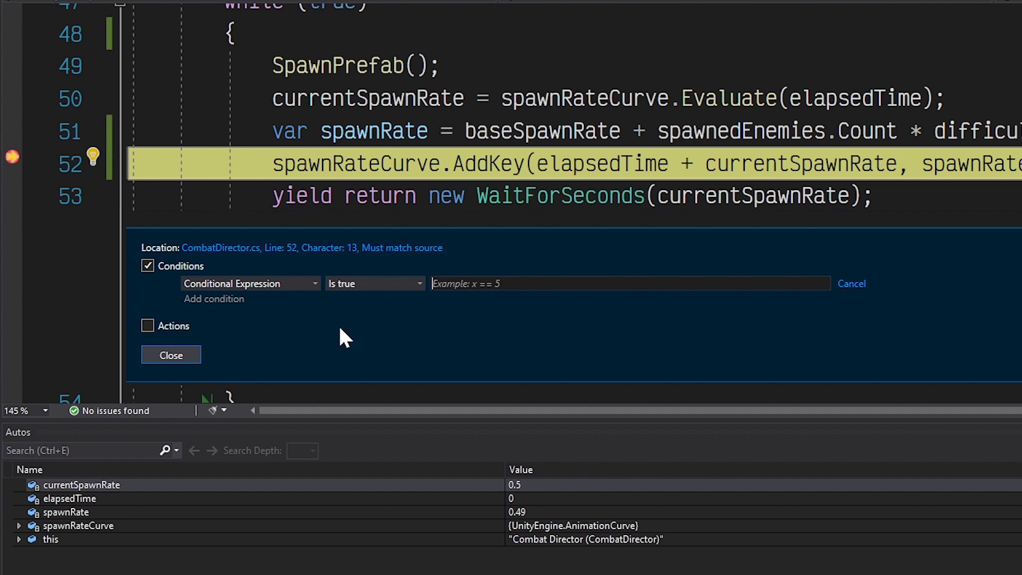
left_click(311, 287)
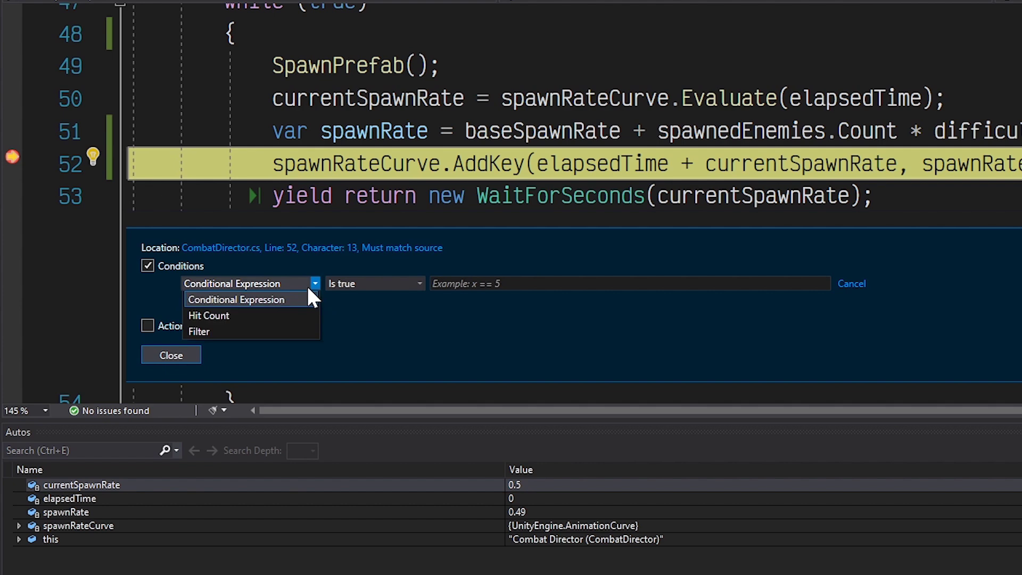
left_click(308, 289)
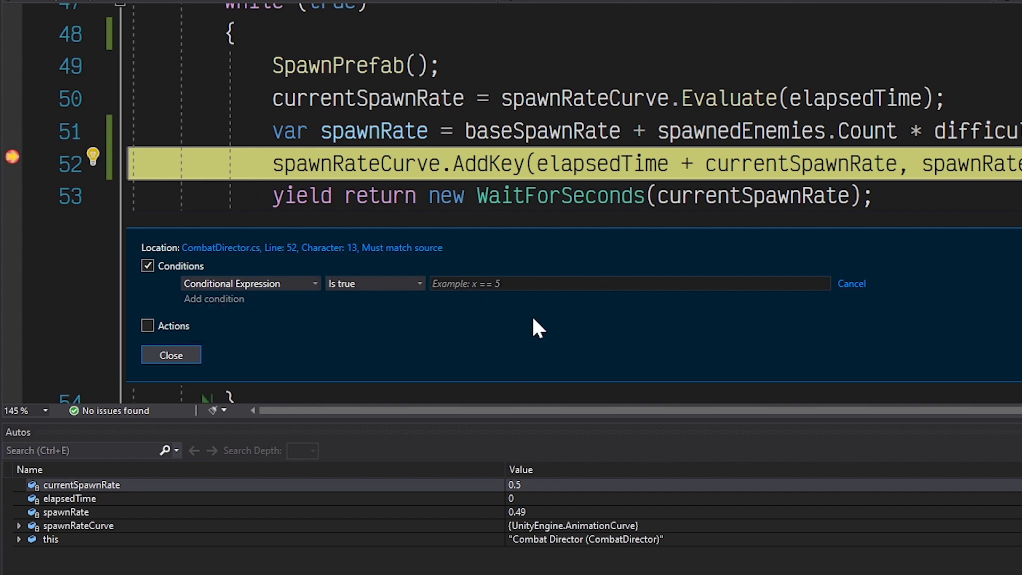
type("spawnR")
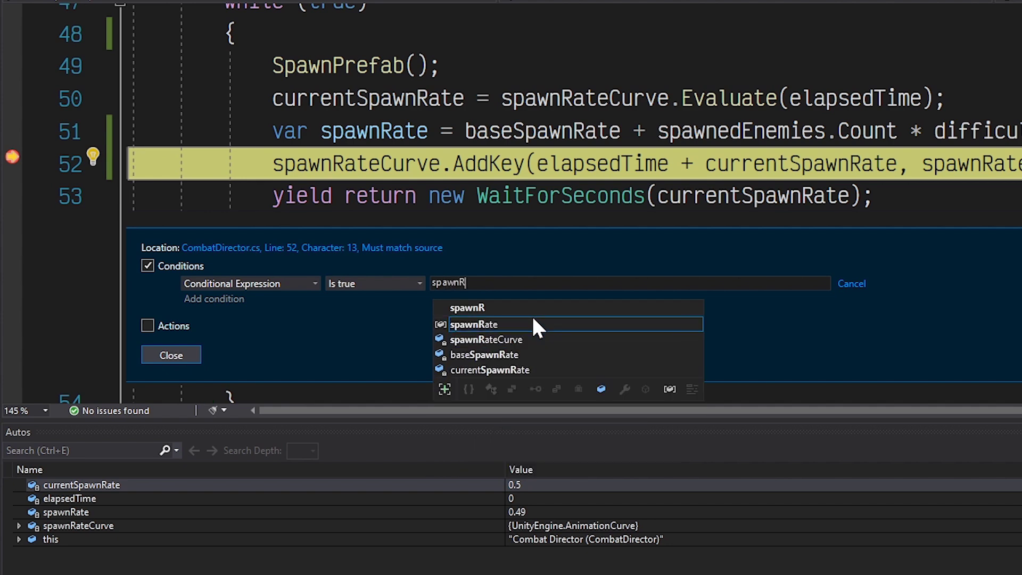
type("ate")
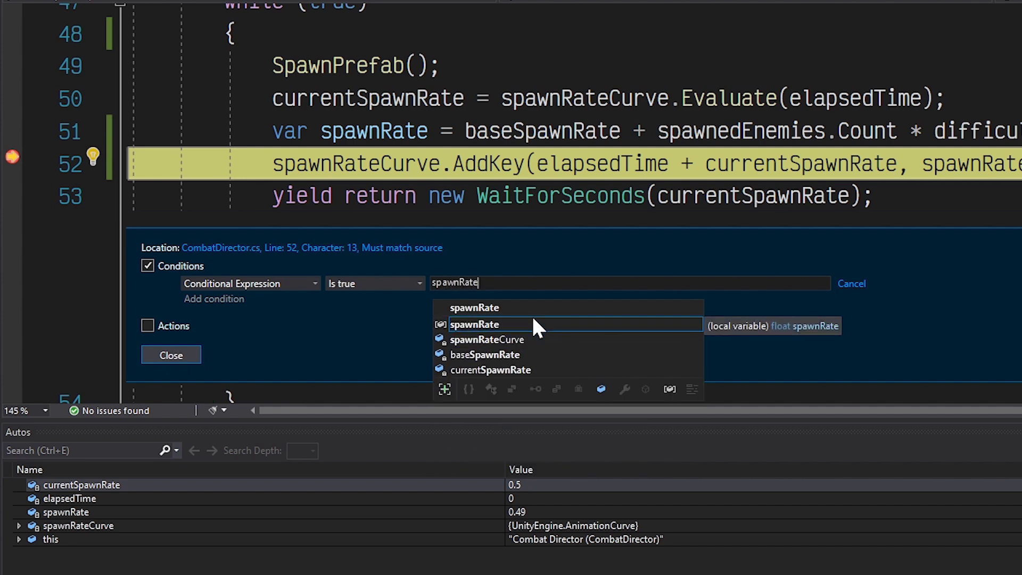
type(" < 0.2f")
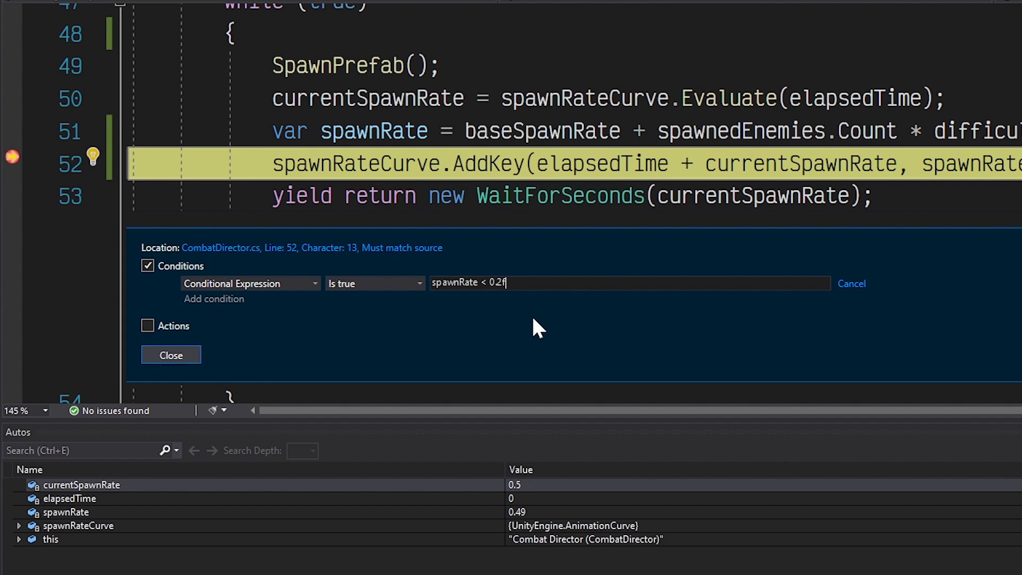
key("Return")
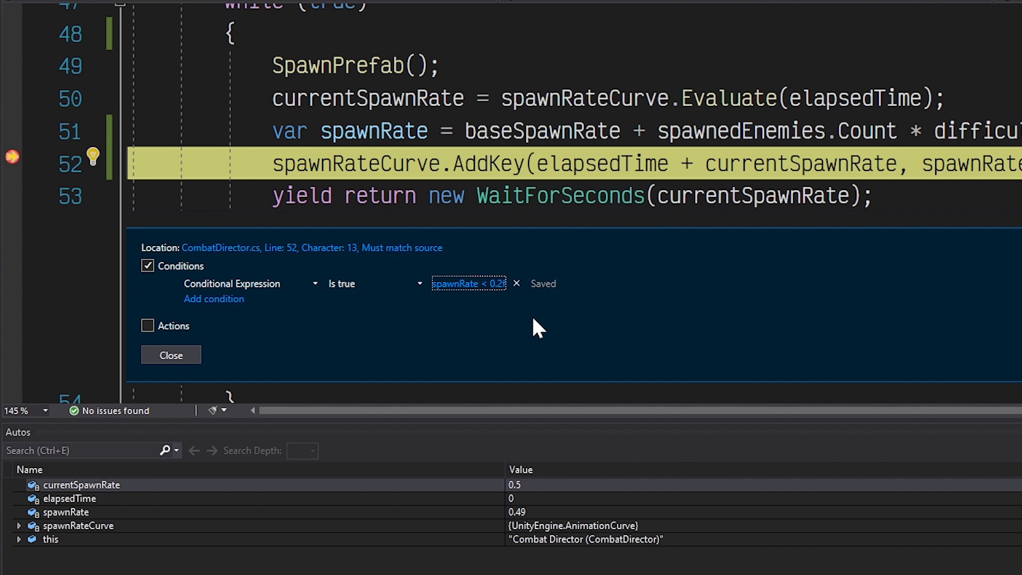
Delete the spawnRate < 0.2f condition and browse the Hit Count and Filter condition types
left_click(214, 299)
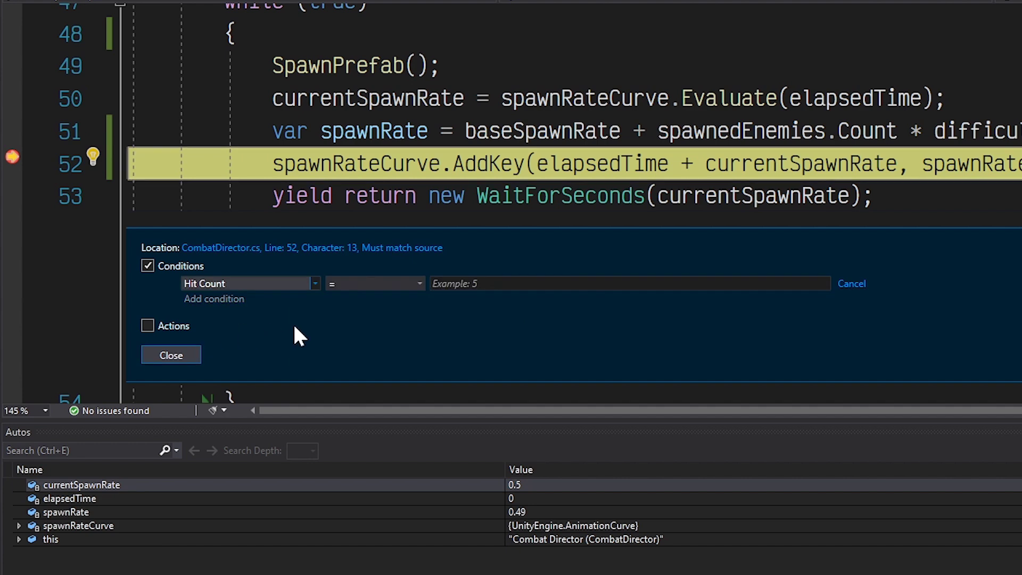
left_click(286, 284)
left_click(231, 328)
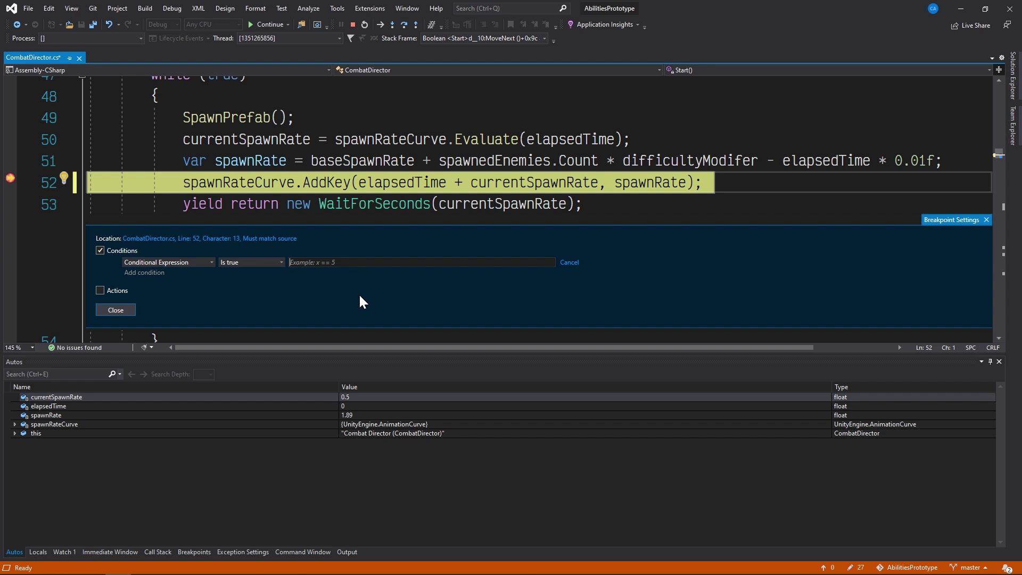
type("spawnRat")
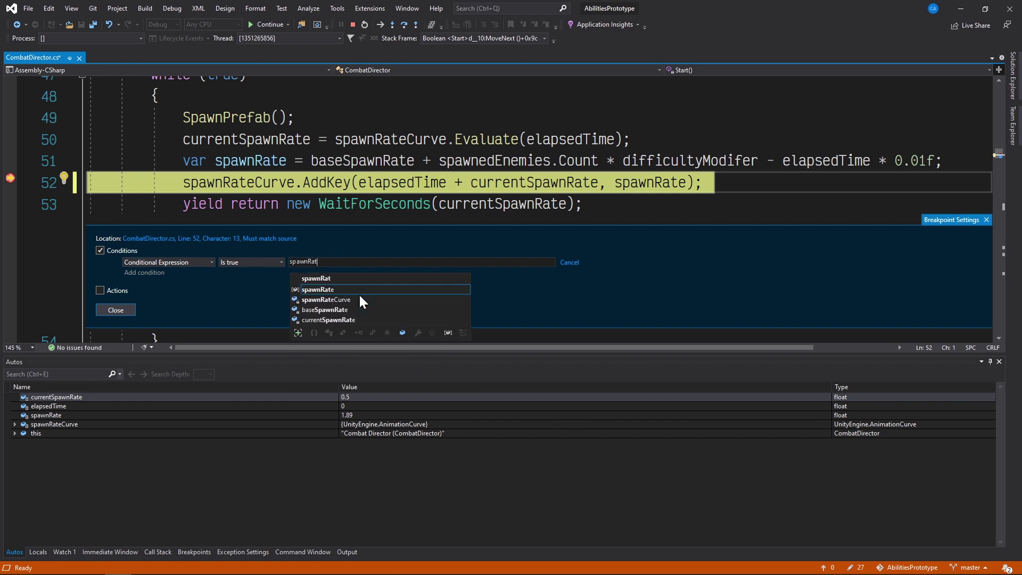
type("e < 0.5f")
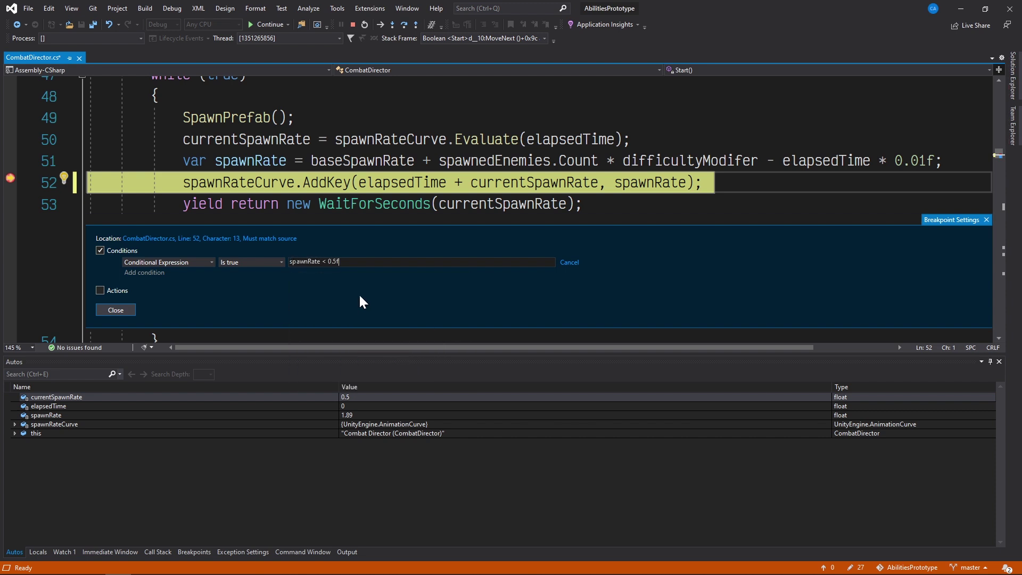
Save the new spawnRate threshold condition on the line 52 breakpoint
key("Return")
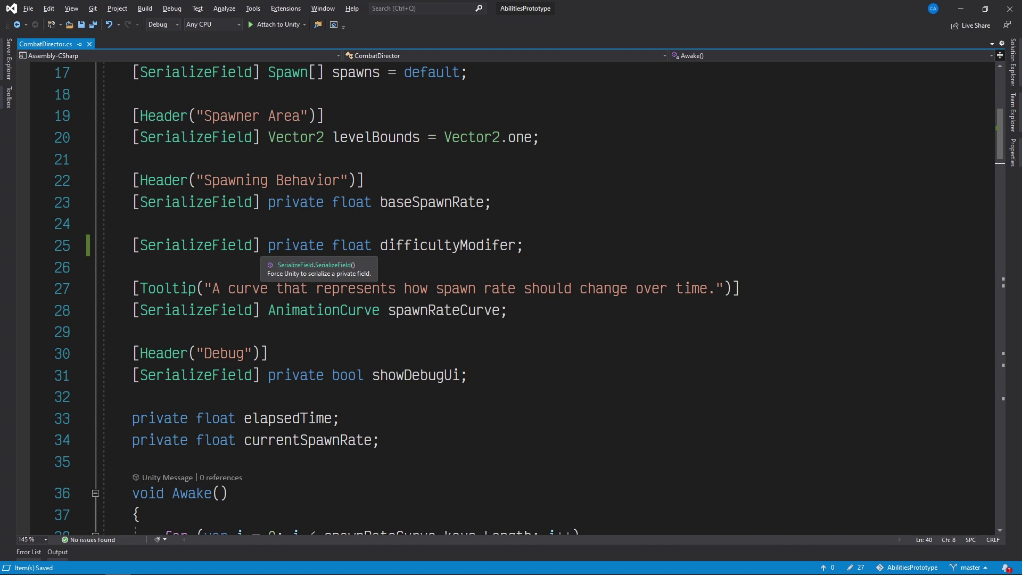
Place the cursor after [SerializeField] on line 25's difficultyModifer declaration
left_click(261, 245)
type("[Ra")
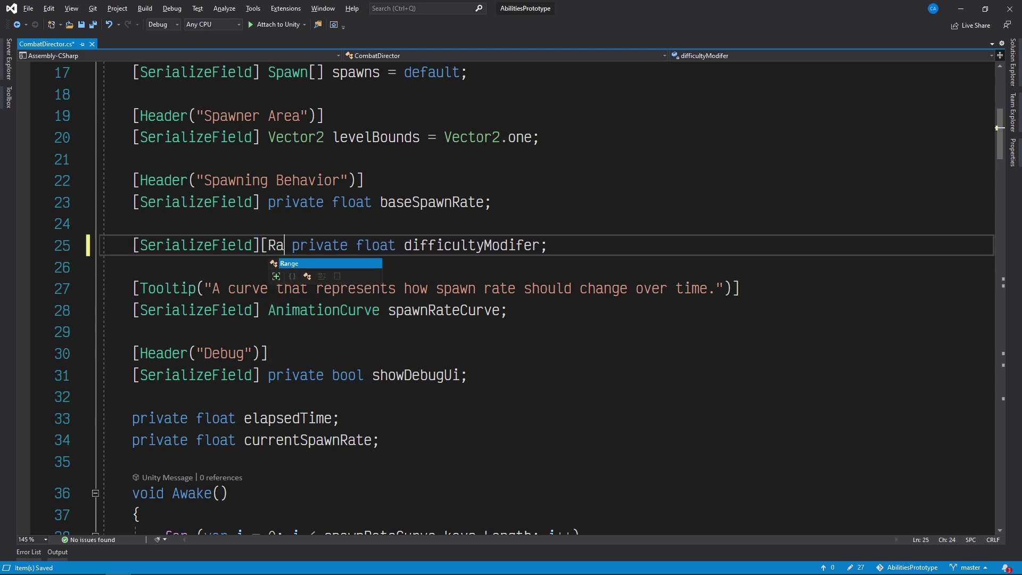
type("nge(0.1f, 1)]")
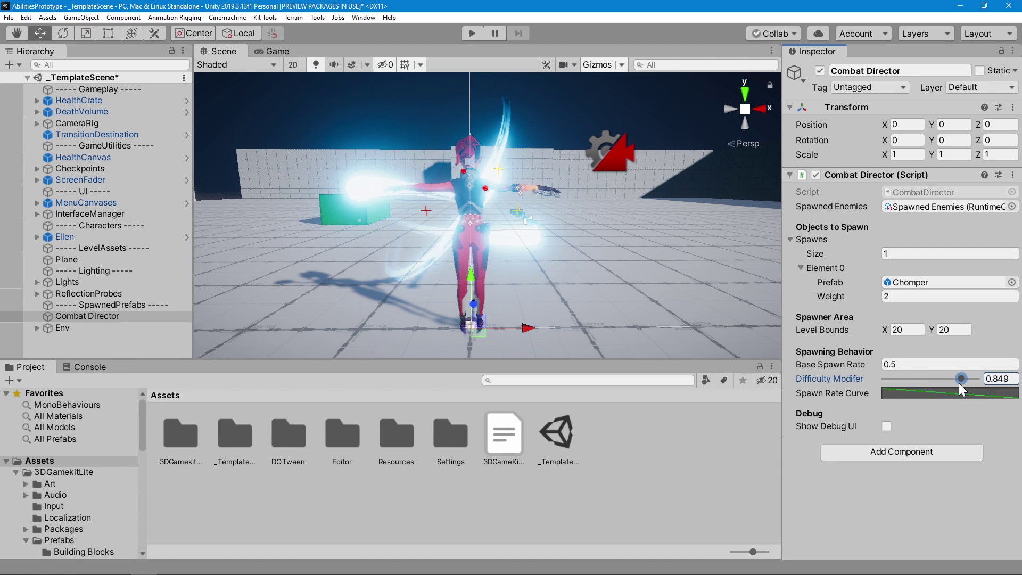
Nudge the Difficulty Modifer slider up to 0.479 in the Combat Director Inspector
left_click_drag(923, 380, 924, 380)
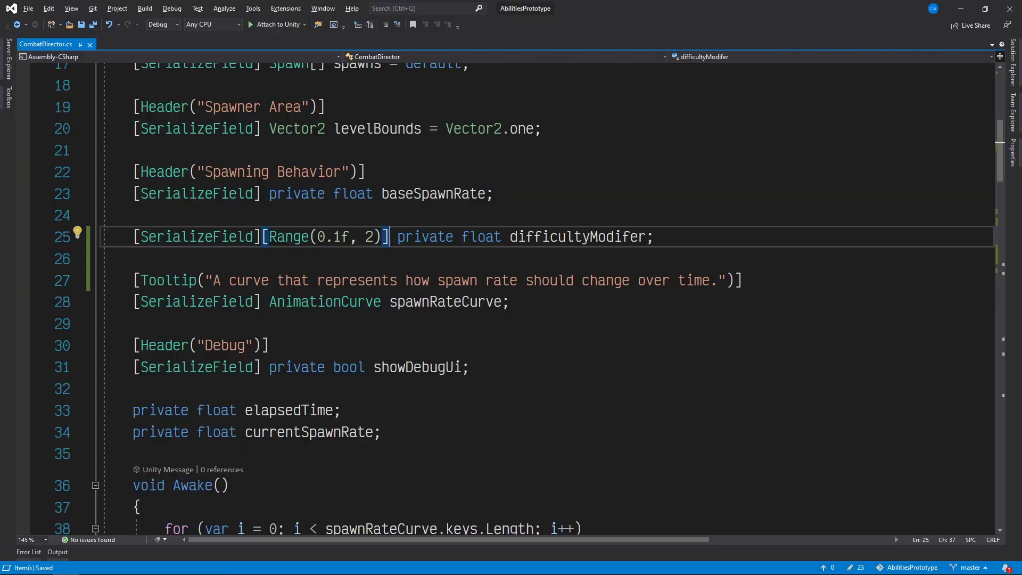
scroll(511, 303, "down", 3)
scroll(512, 305, "down", 3)
scroll(512, 304, "down", 1)
scroll(512, 304, "down", 2)
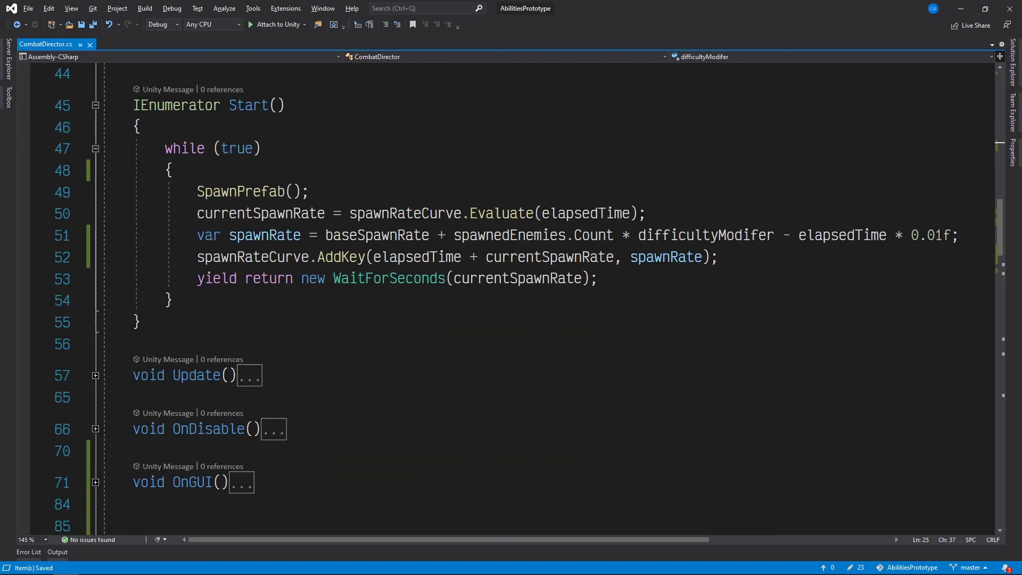
Insert a Mathf.Clamp(spawnRate, 0.5f, 5) line above the AddKey call, then return to Unity
left_click(959, 234)
key("Return")
type("Mathf.Clamp")
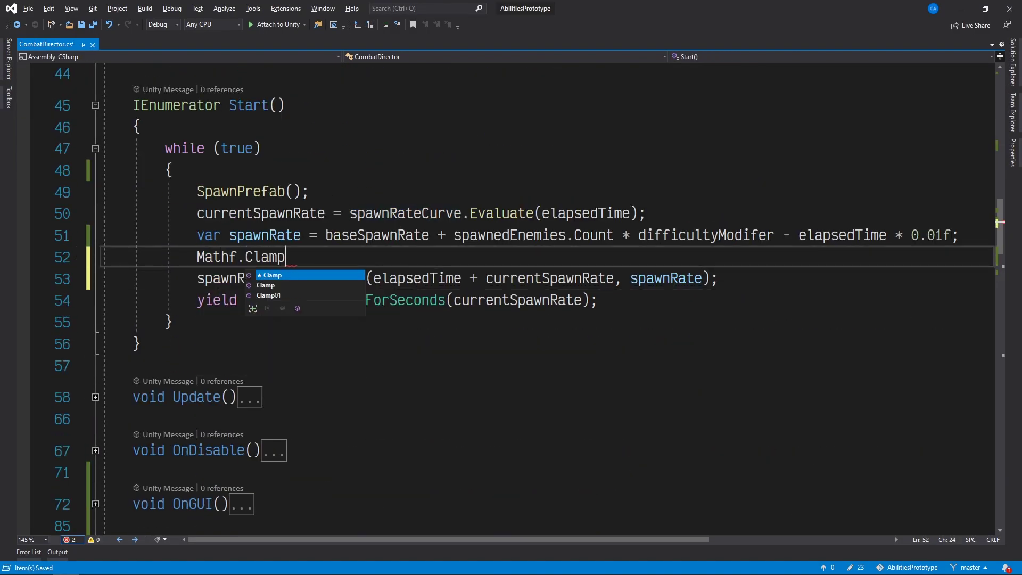
type("(spawnRate, 0.5f")
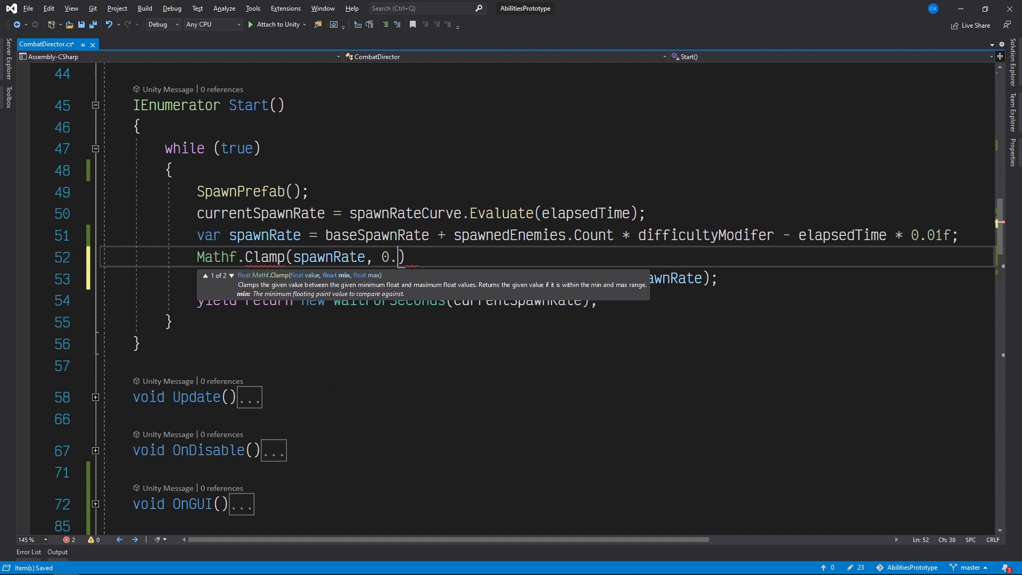
type(", 5);")
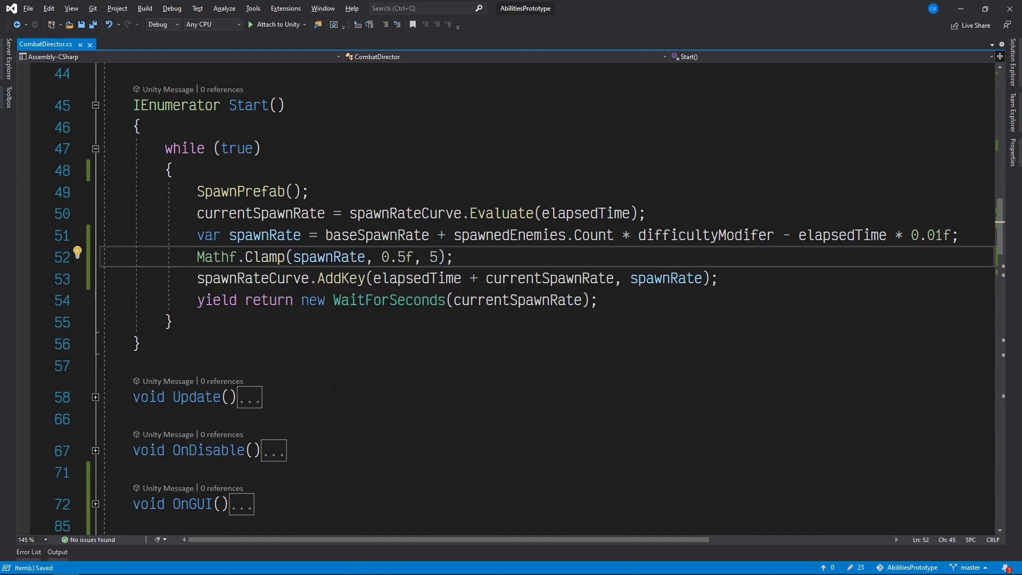
key("alt+Tab")
Enter Play mode and watch Chomper enemies spawn near the character
left_click(476, 27)
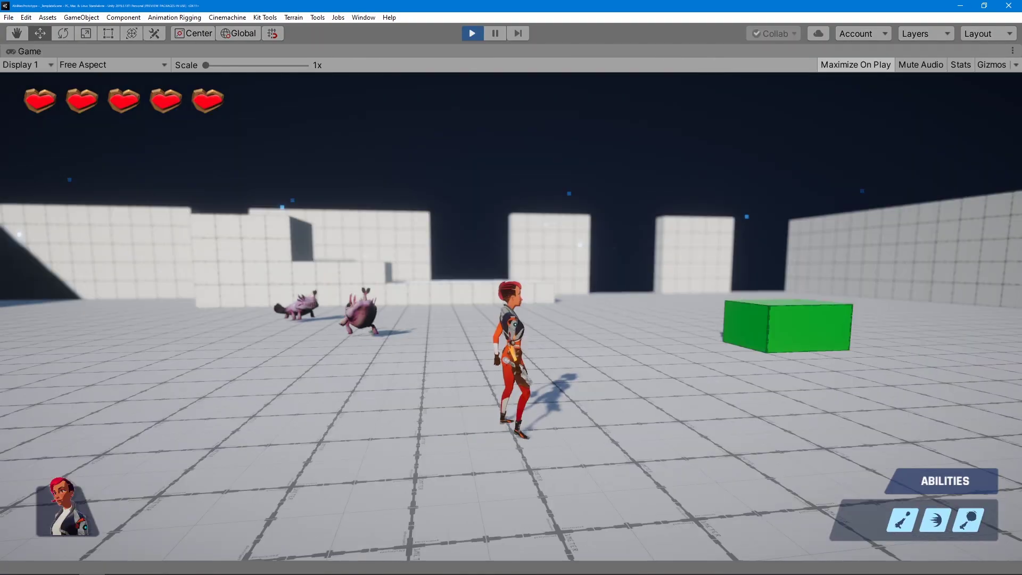